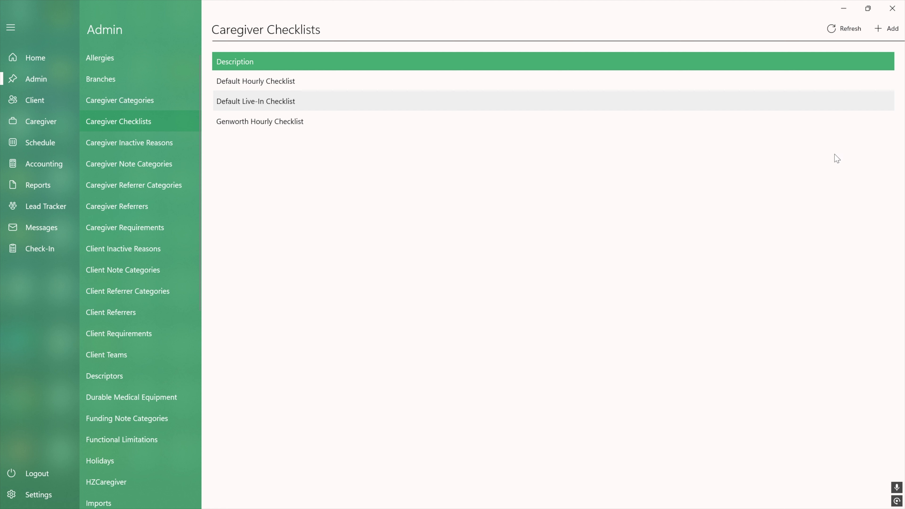
- Create a new caregiver checklist named "Genworth Live-In Checklist" with caregiver type Live-In
left_click(883, 39)
left_click(305, 66)
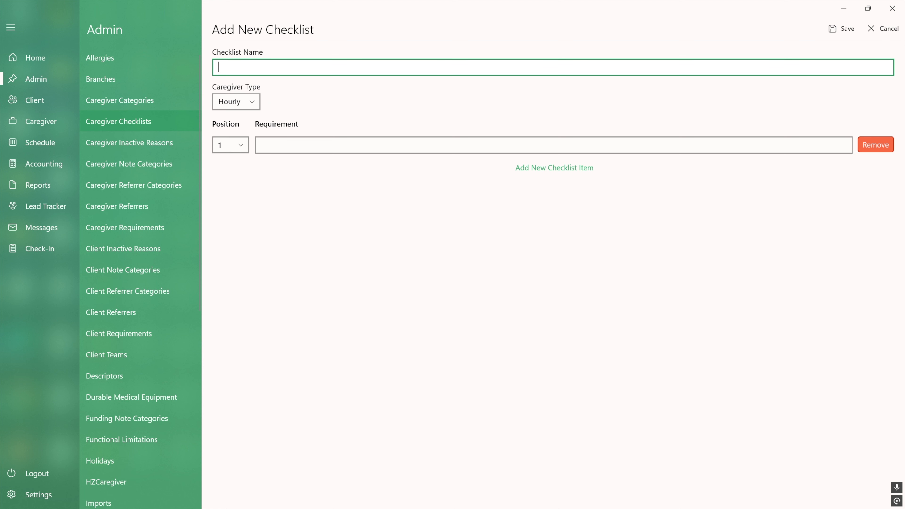
type("Genworth Live-In Checklist")
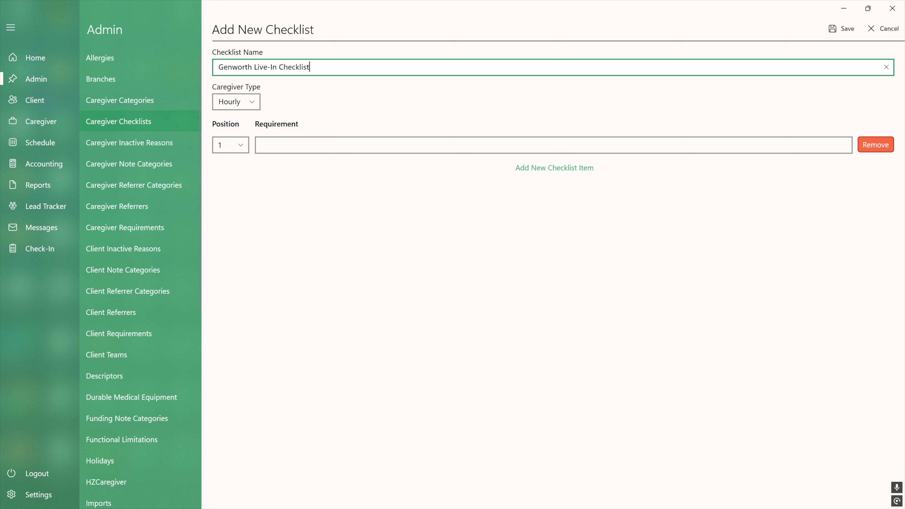
left_click(245, 101)
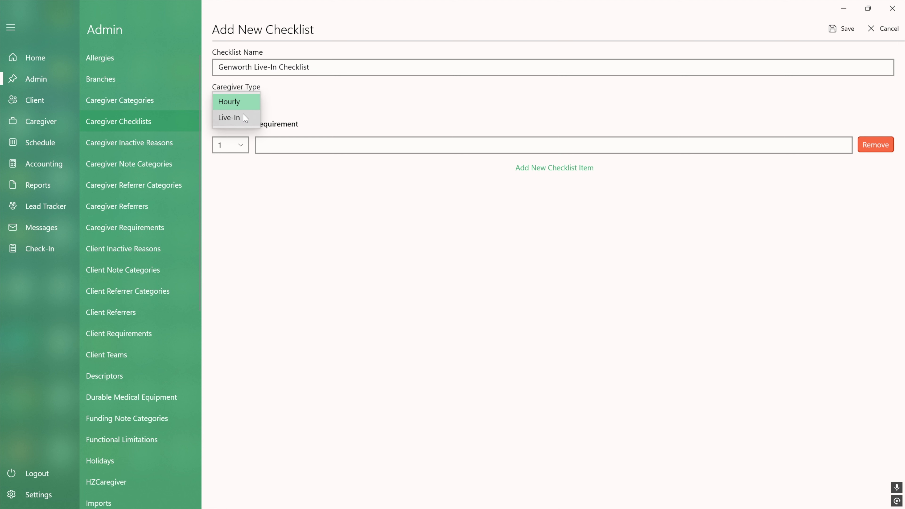
left_click(229, 117)
- Add the checklist items "Make breakfast" and "Assist with bathing" as positions 1 and 2
left_click(267, 144)
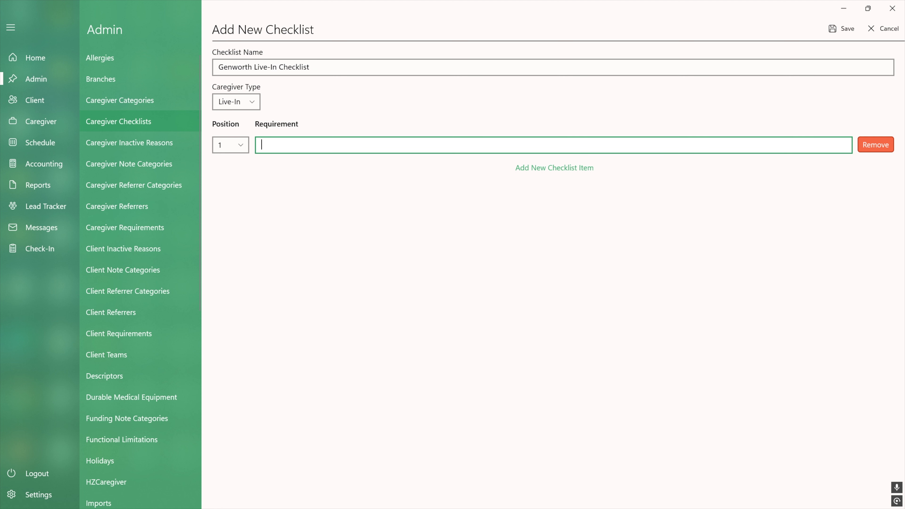
type("Make breakfast")
left_click(543, 167)
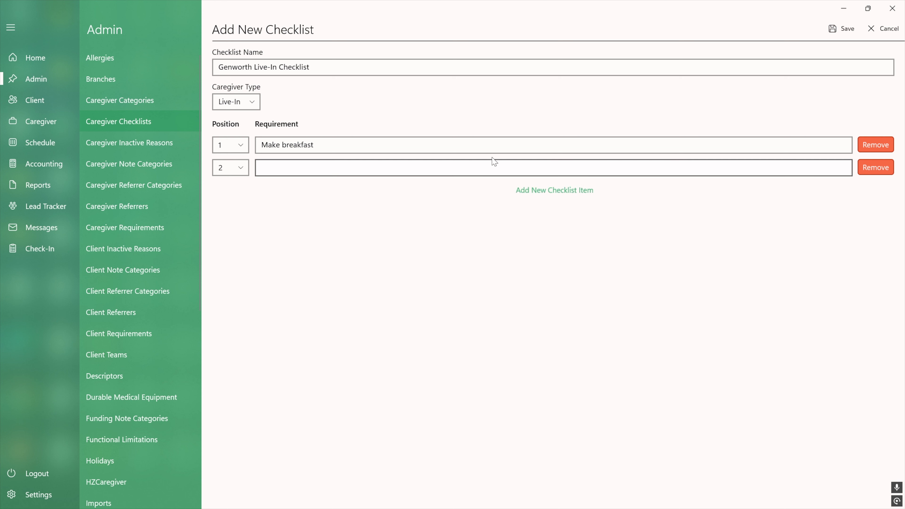
left_click(543, 168)
type("A")
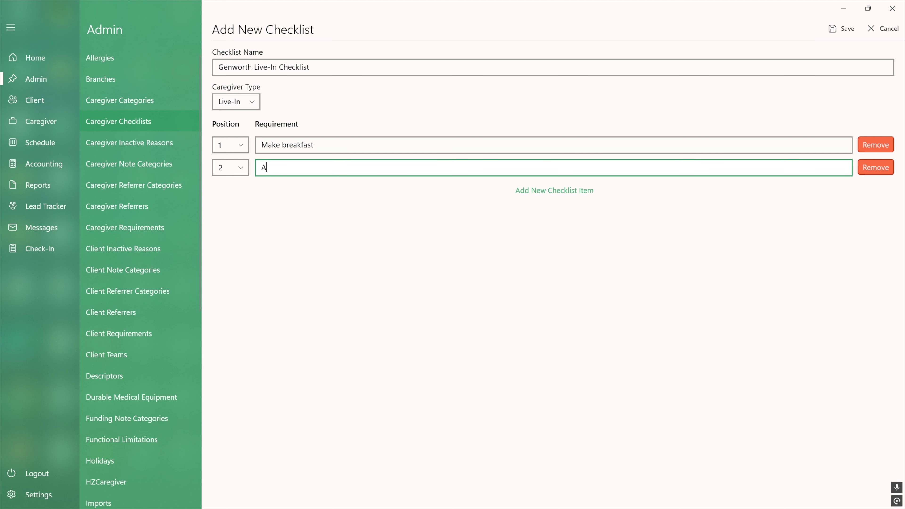
type("ssist with bathing")
- Check the item positions and save the new checklist
left_click(240, 146)
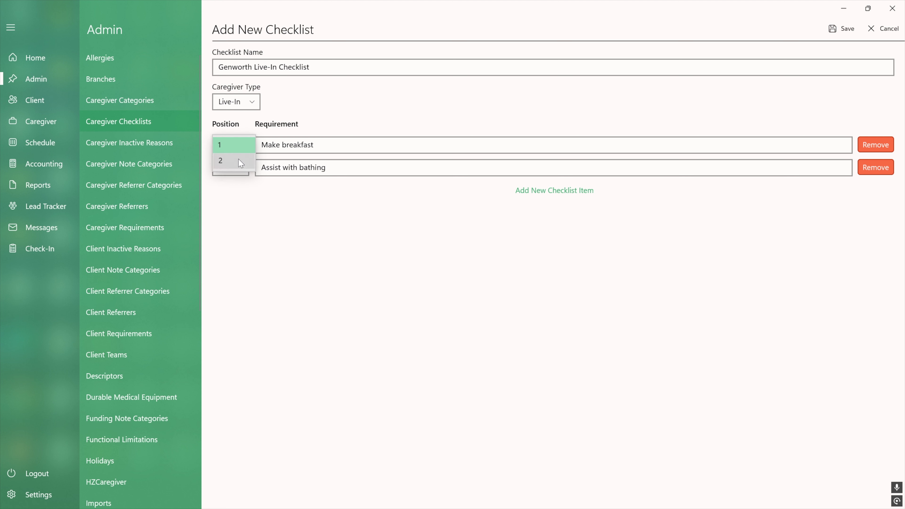
left_click(239, 160)
left_click(236, 145)
left_click(239, 161)
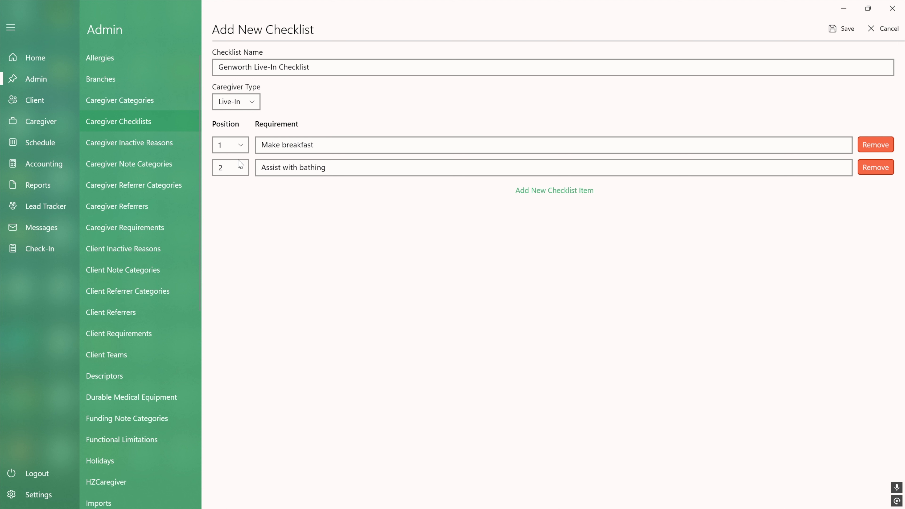
left_click(845, 35)
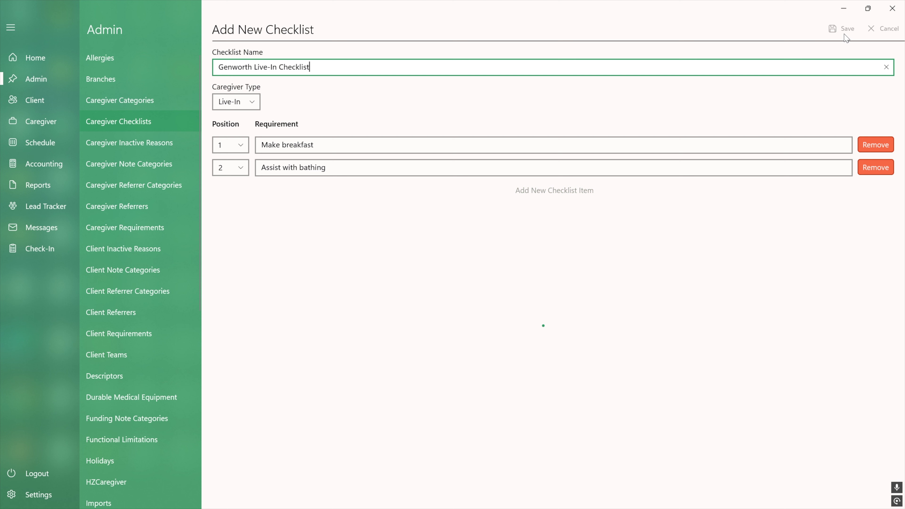
- Open the Genworth Live-In Checklist to review its items, then close it
left_click(396, 149)
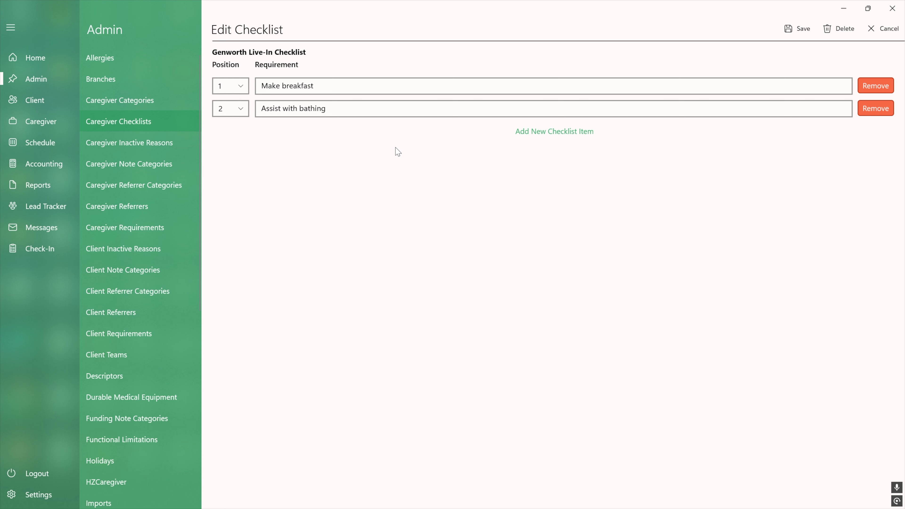
left_click(884, 29)
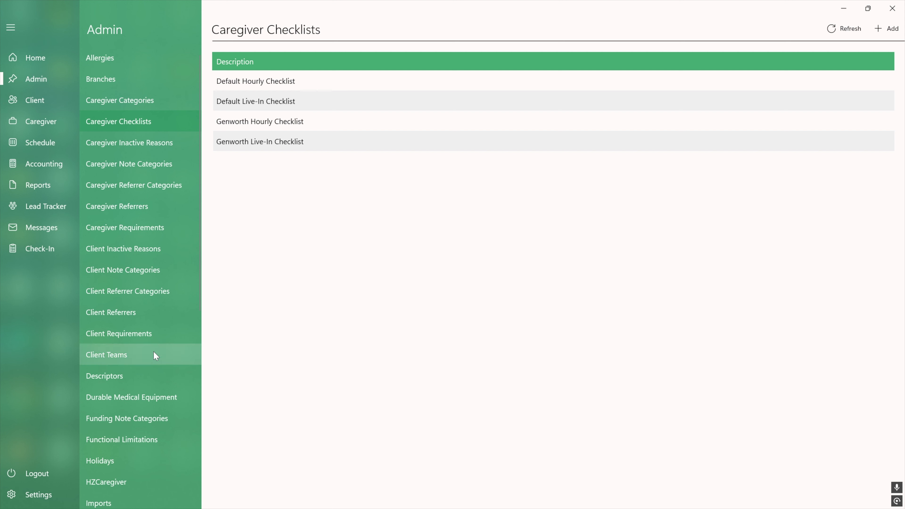
- Open the Genworth third party funding source and set its custom hourly checklist to Genworth Hourly Checklist
scroll(156, 355, "down", 10)
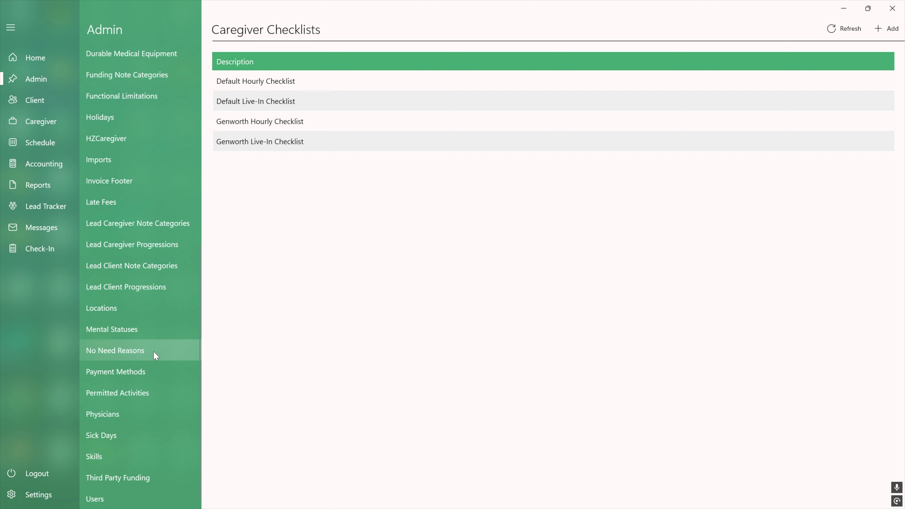
left_click(139, 478)
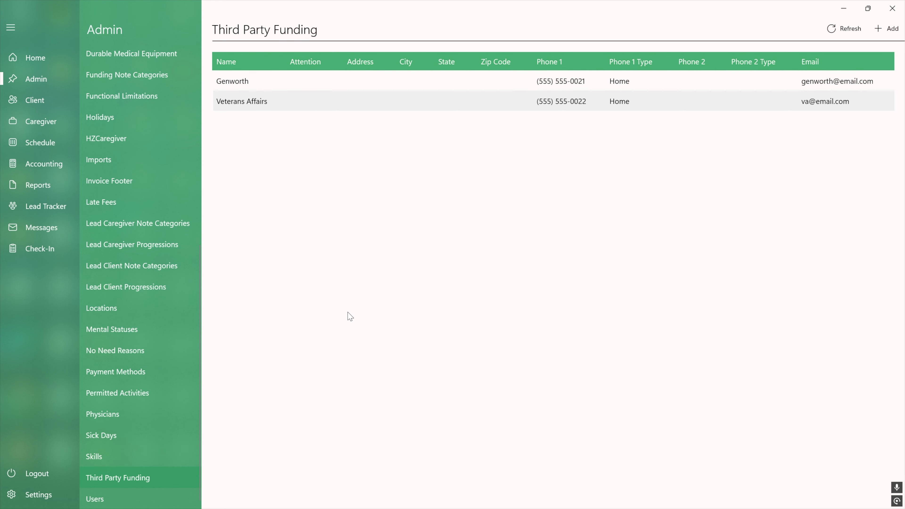
left_click(333, 85)
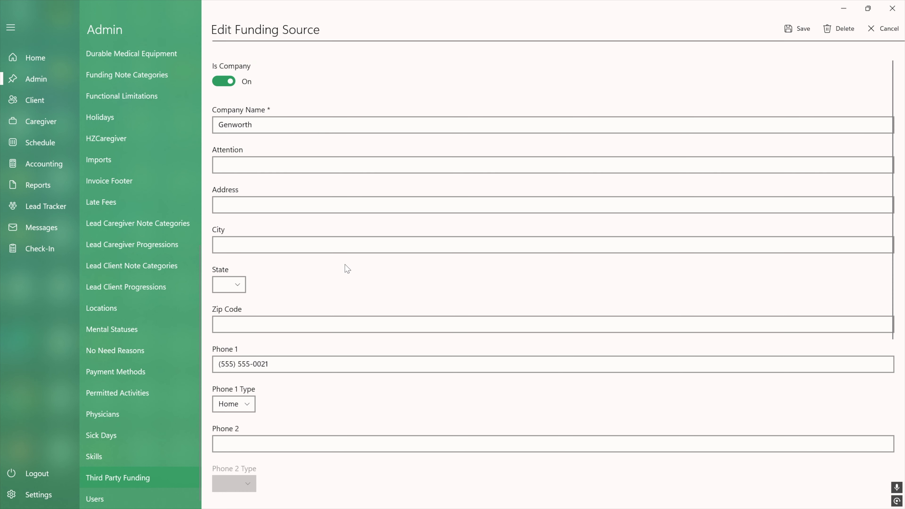
scroll(343, 265, "down", 5)
left_click(223, 400)
left_click(350, 403)
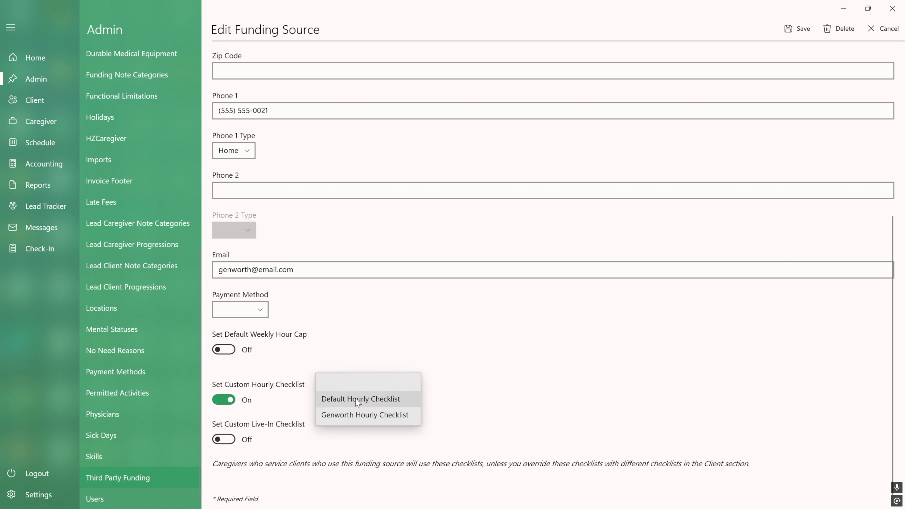
left_click(356, 415)
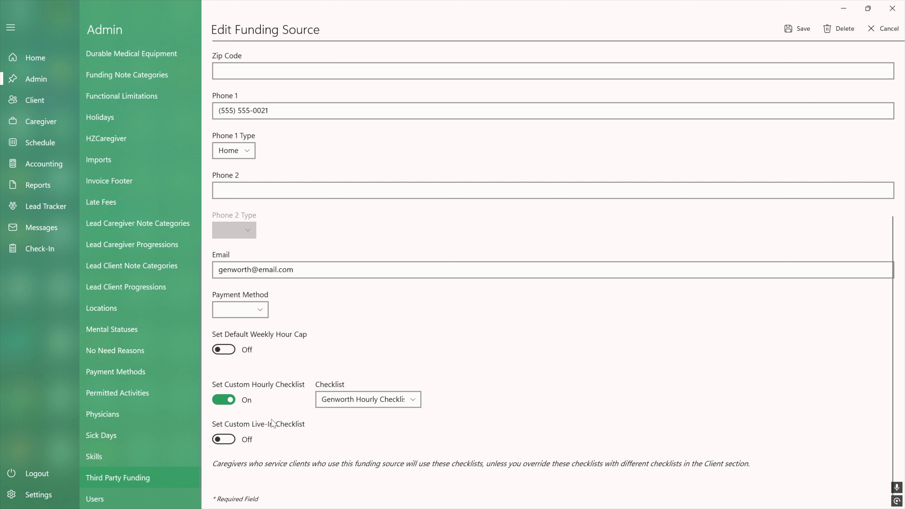
- Set the funding source's custom live-in checklist to Genworth Live-In Checklist and save it
left_click(224, 439)
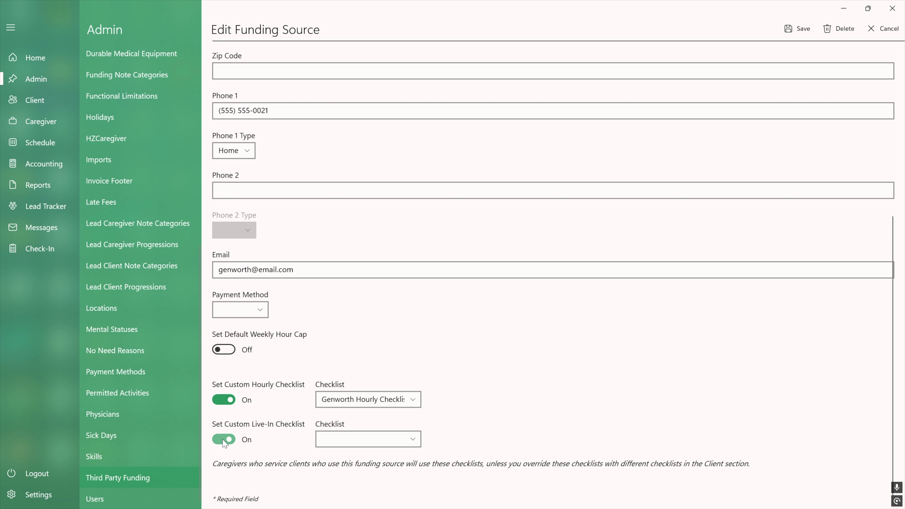
left_click(337, 439)
left_click(342, 454)
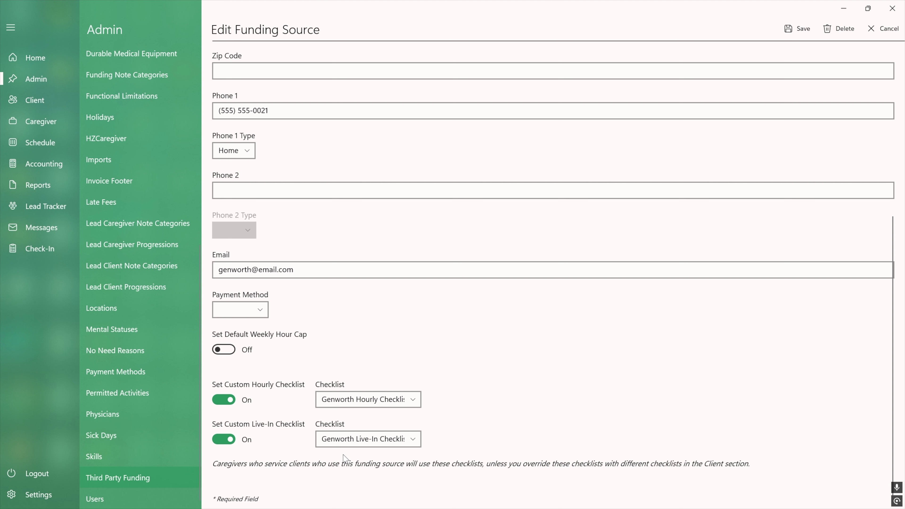
left_click(797, 35)
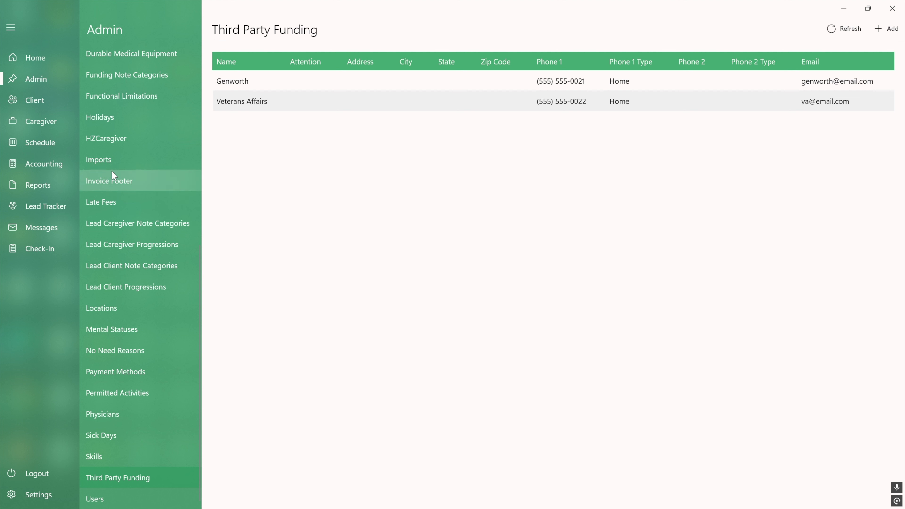
- Open the third client's checklist settings and turn on a custom hourly checklist
left_click(53, 104)
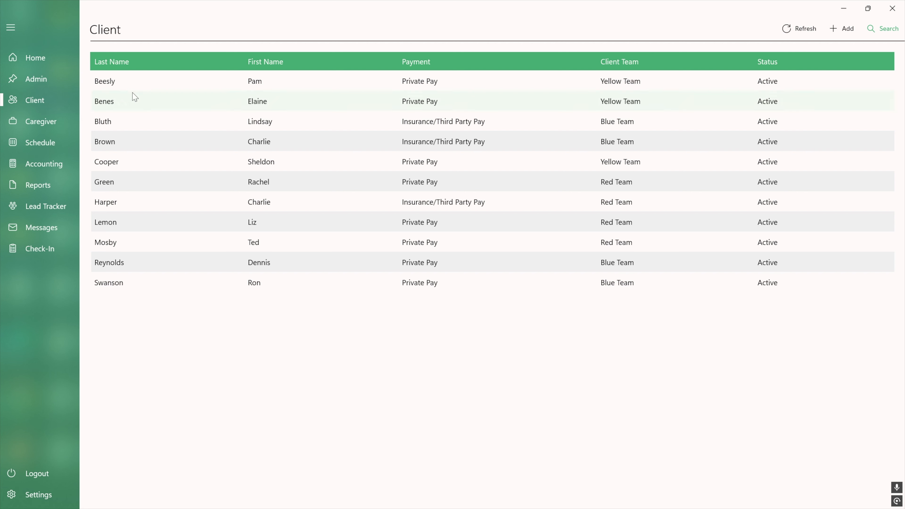
left_click(282, 124)
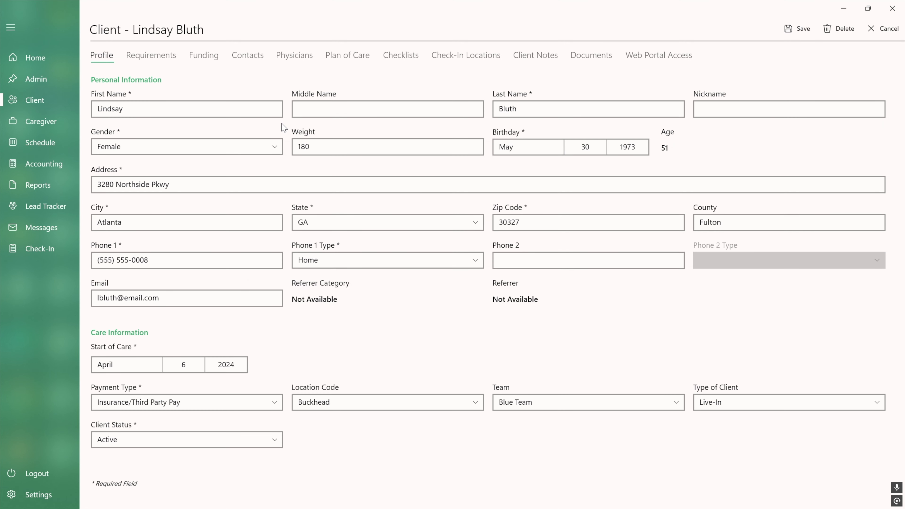
left_click(413, 60)
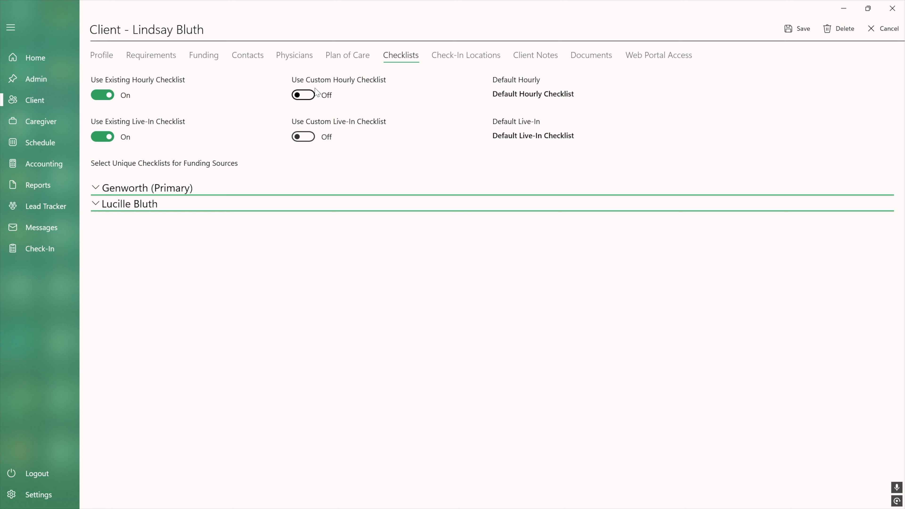
left_click(312, 97)
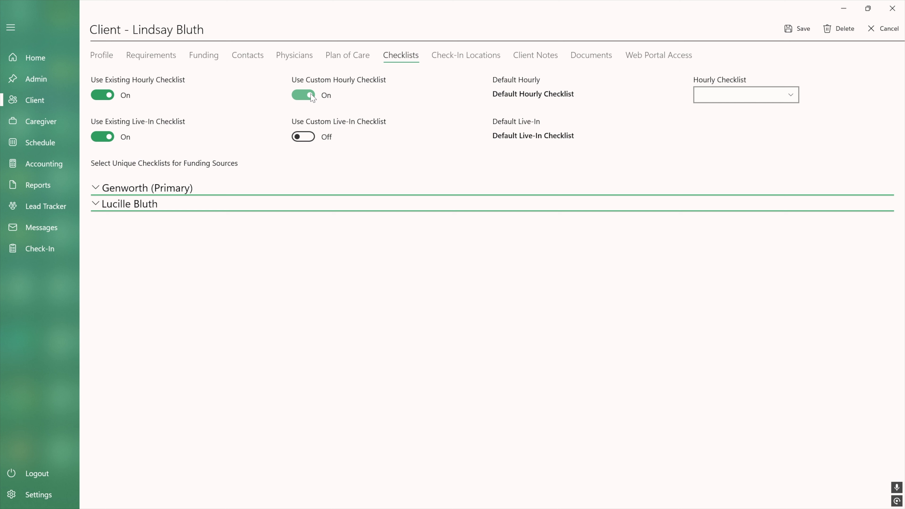
left_click(749, 99)
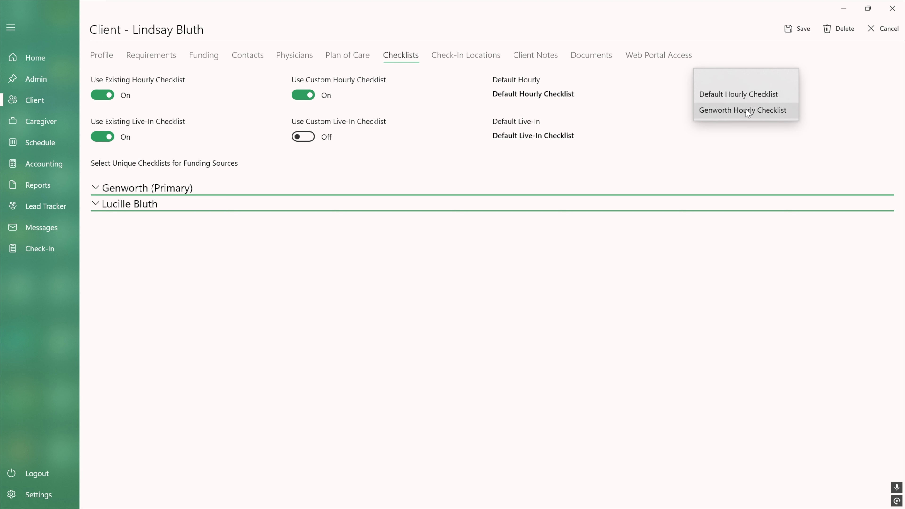
left_click(661, 89)
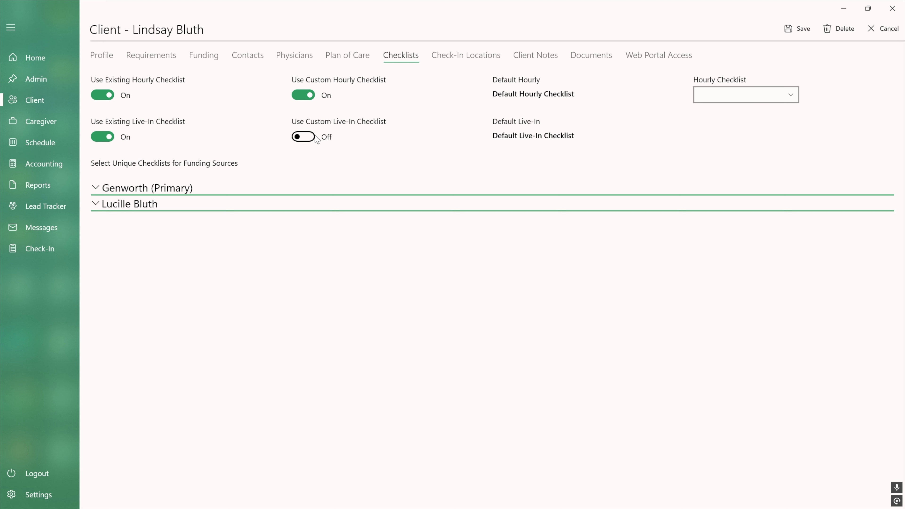
left_click(306, 136)
left_click(718, 132)
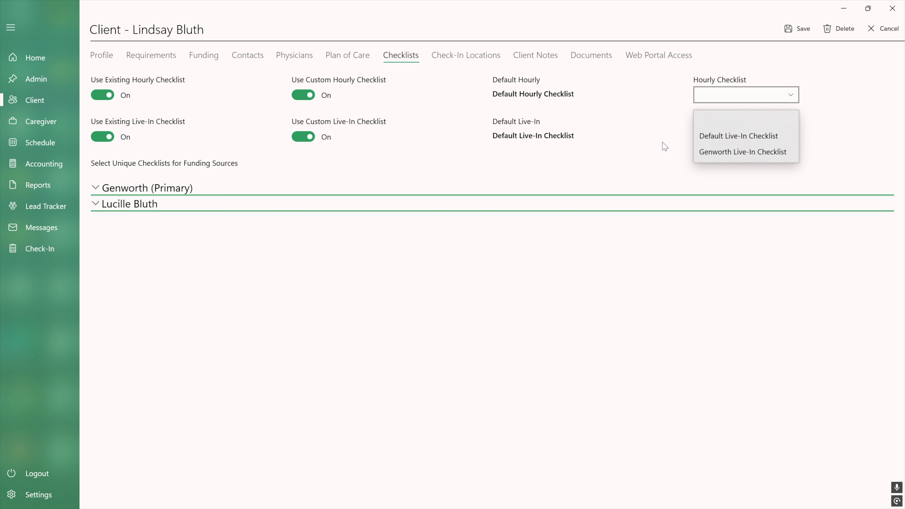
left_click(311, 137)
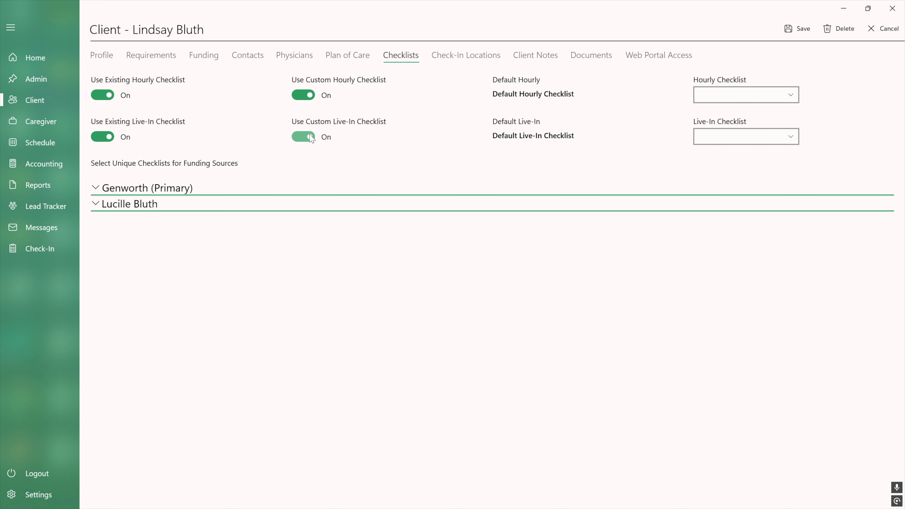
left_click(311, 137)
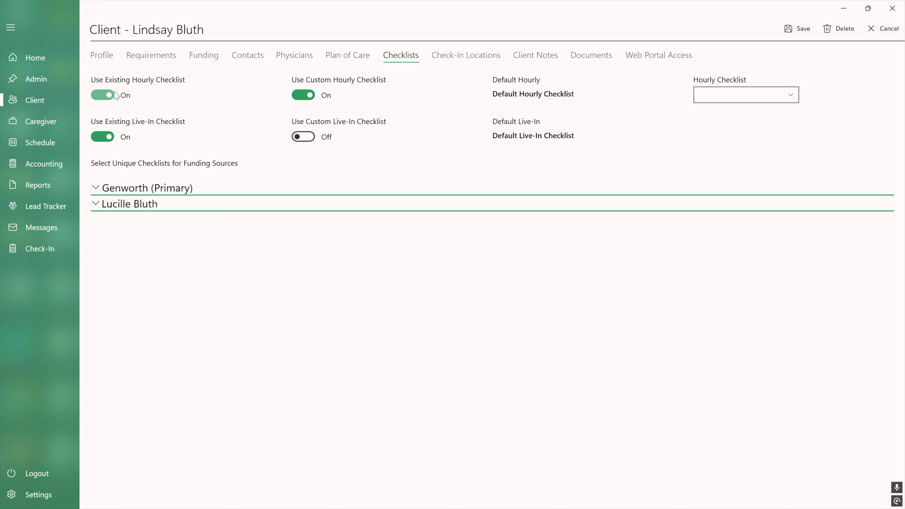
- Turn off the client's existing hourly checklist and add client items "Make lunch" and "Clean kitchen"
left_click(107, 95)
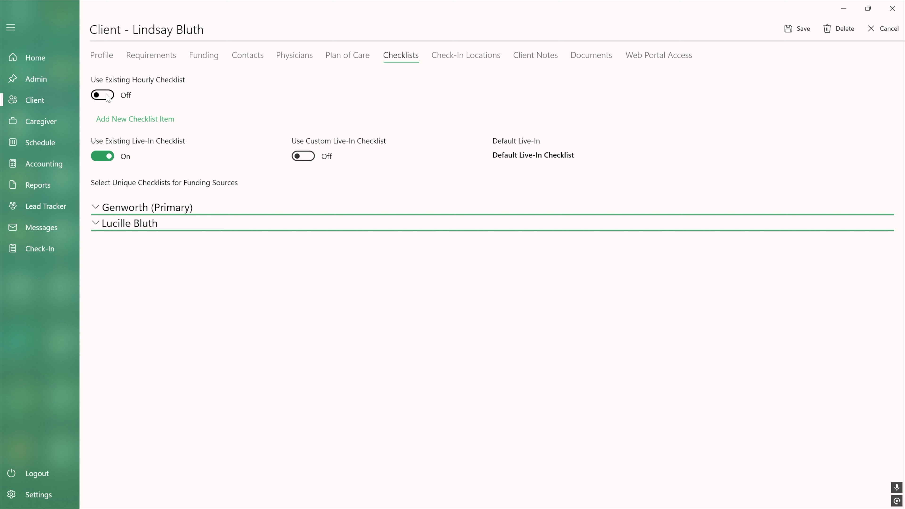
left_click(142, 122)
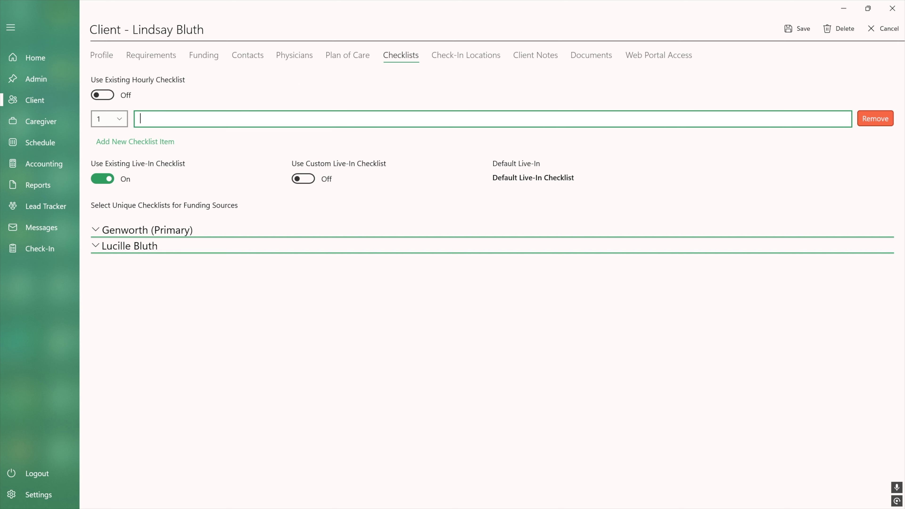
type("Make lunch")
left_click(146, 142)
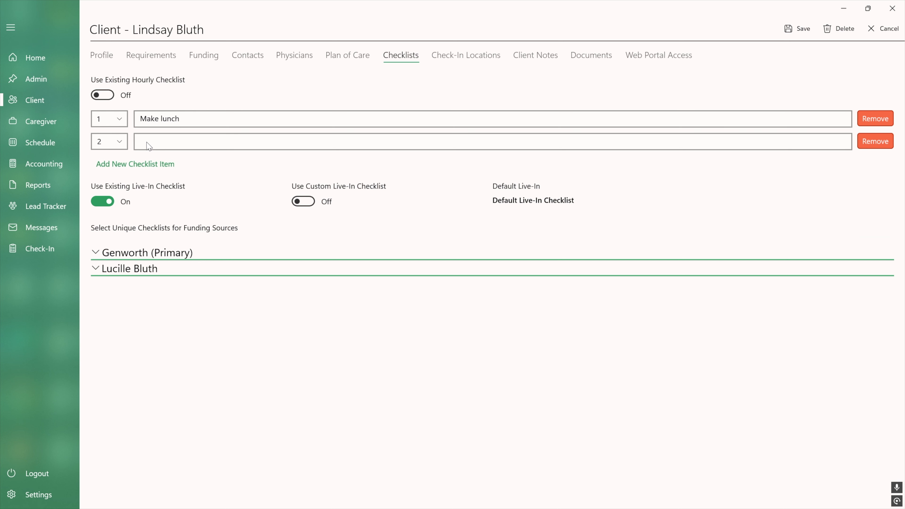
type("Clewan")
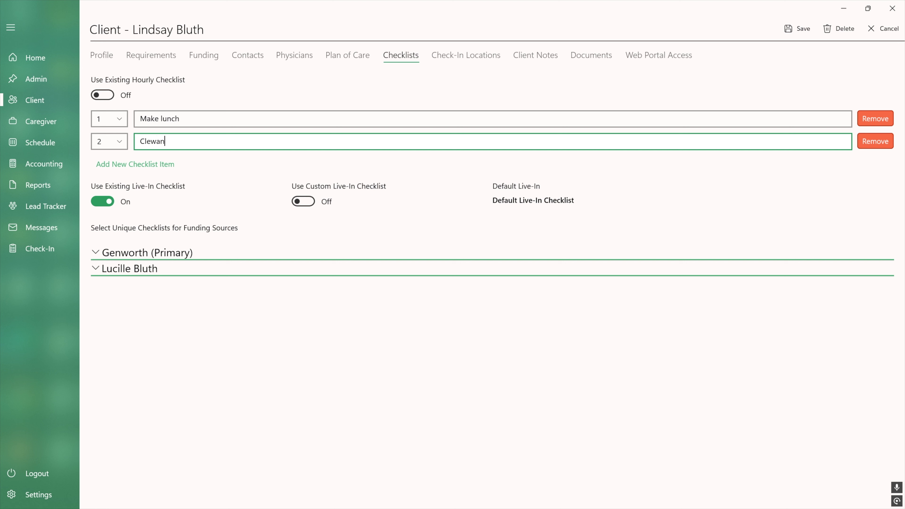
key("BackSpace")
key("BackSpace")
key("BackSpace")
key("BackSpace")
type("ean kitchen")
- Expand the Genworth (Primary) funding section and turn off using the client hourly and live-in checklists
left_click(136, 253)
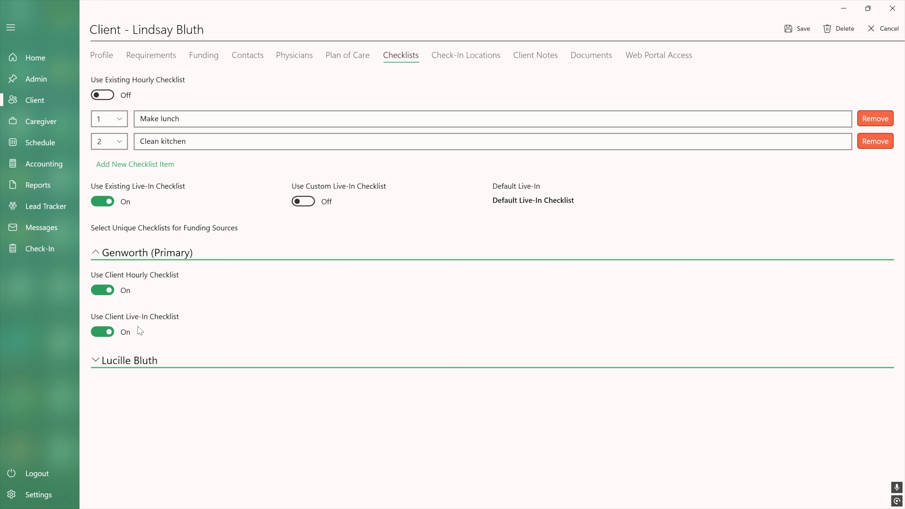
left_click(110, 292)
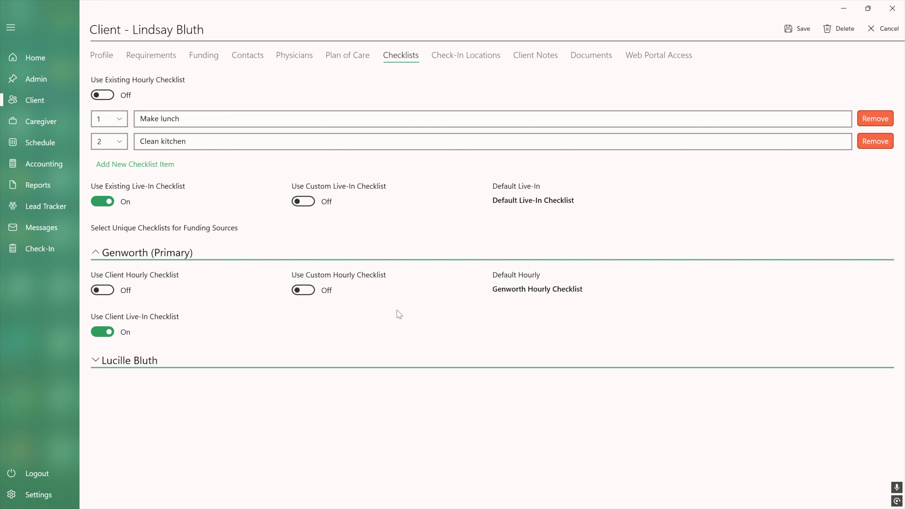
left_click(108, 332)
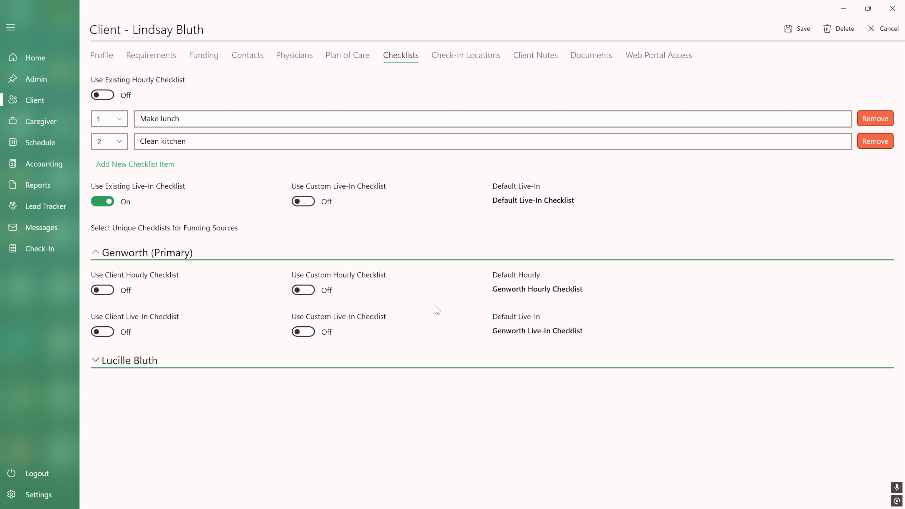
- Turn on a custom hourly checklist for the Genworth funding section
left_click(306, 292)
left_click(736, 291)
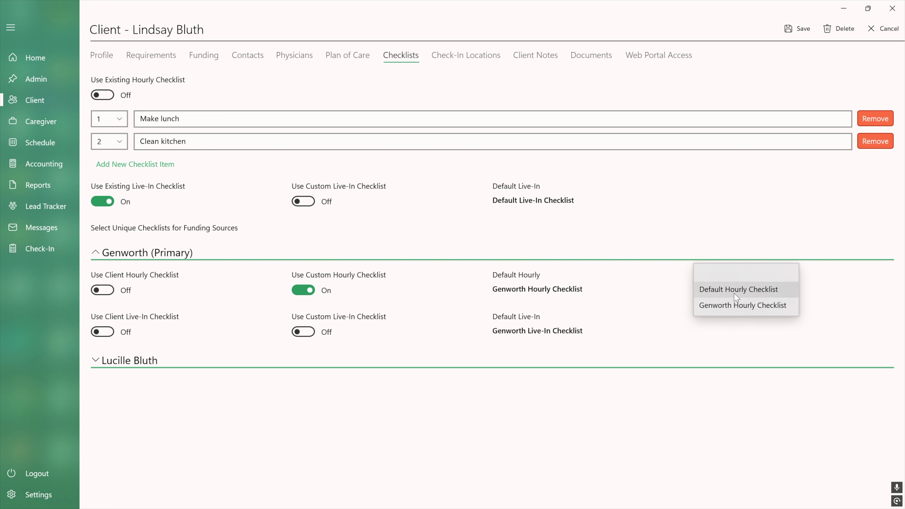
left_click(632, 285)
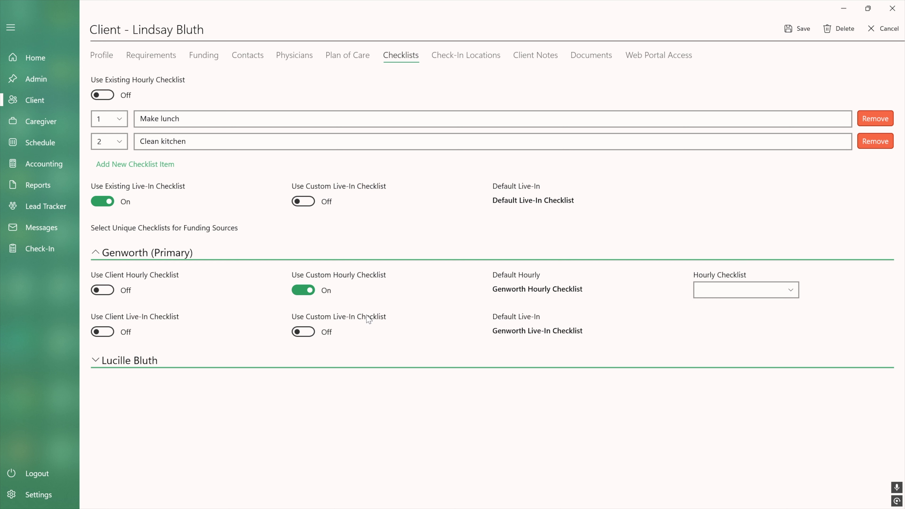